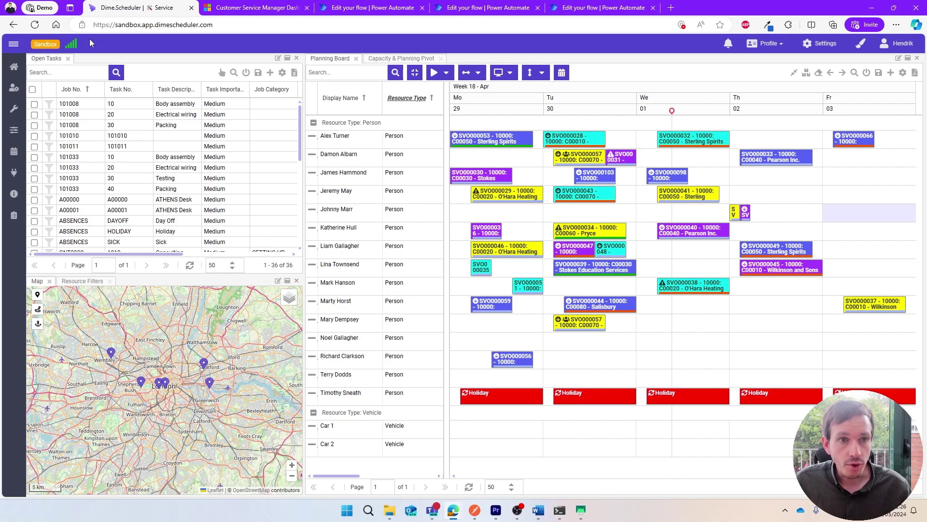
- Switch to the Dynamics 365 Customer Service Manager Dashboard with Ctrl+Tab
{"action": "key", "text": "ctrl+Tab"}
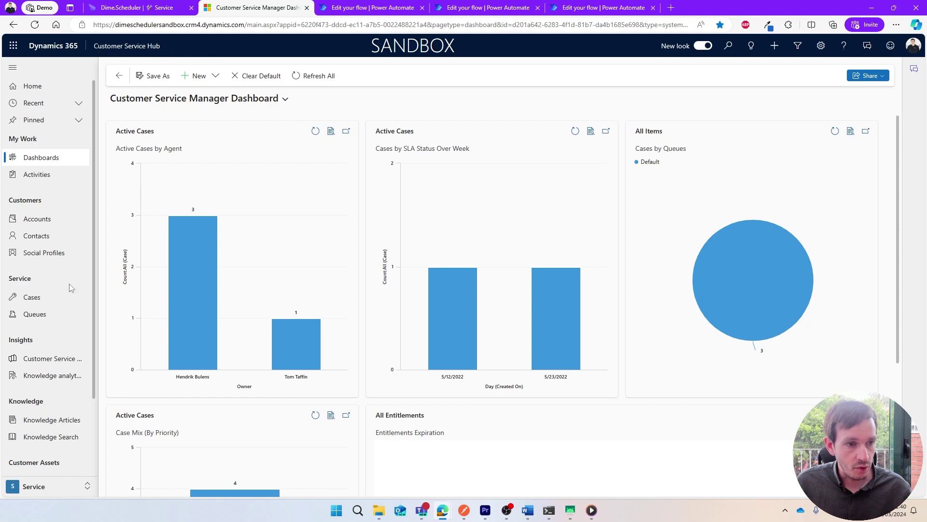
- Open Cases under Service to list the three cases in My Active Cases
{"action": "left_click", "coordinate": [57, 296]}
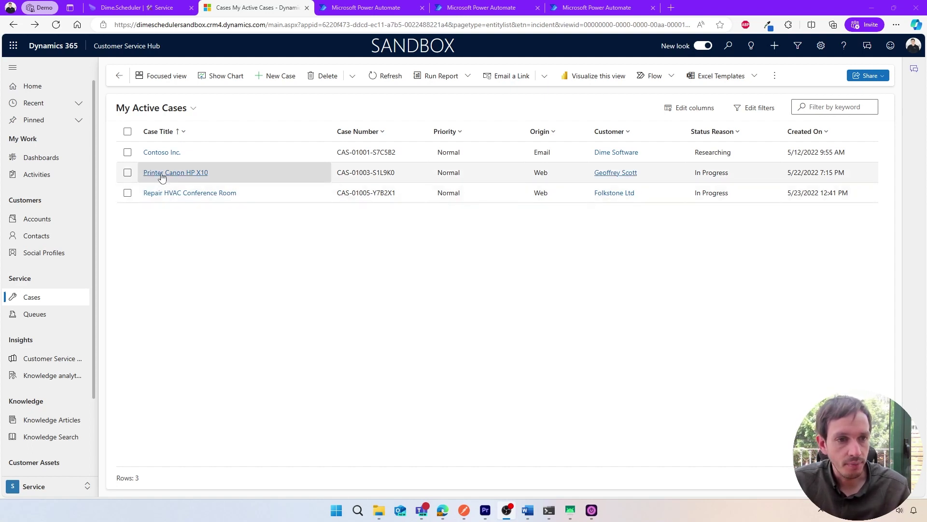
- Open the Contoso Inc. case and run its Send to Dime.Scheduler flow
{"action": "left_click", "coordinate": [165, 152]}
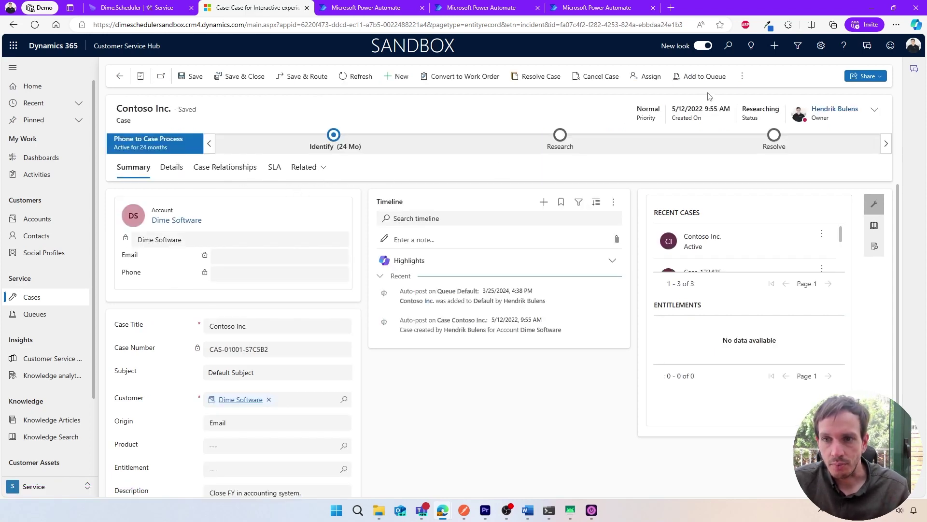
{"action": "left_click", "coordinate": [742, 77]}
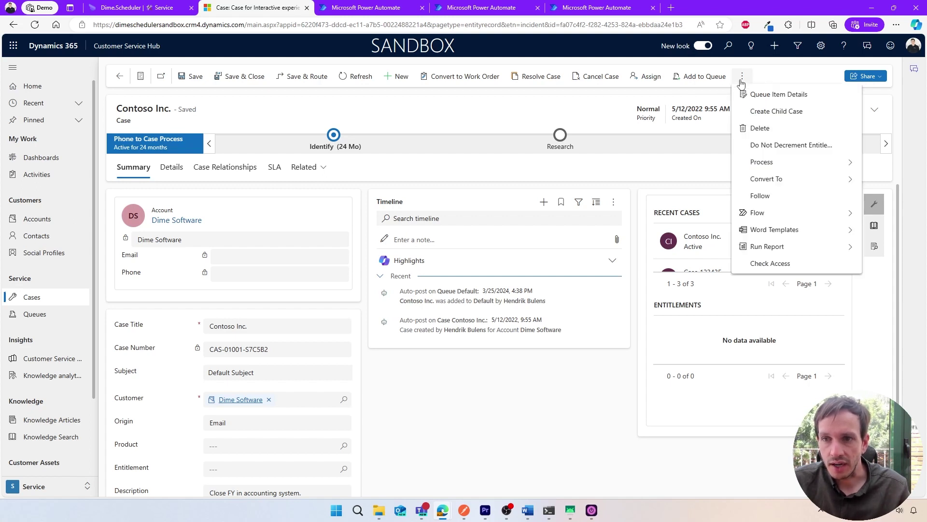
{"action": "left_click", "coordinate": [771, 213]}
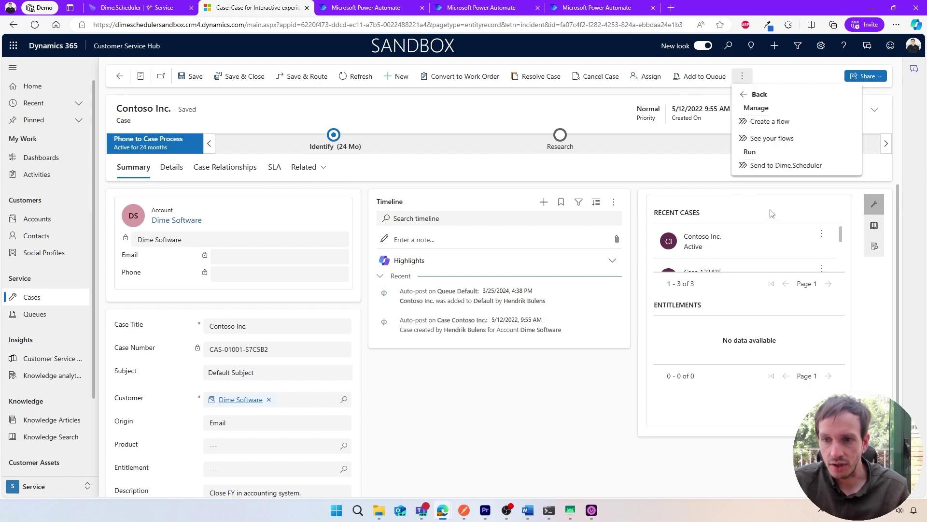
{"action": "left_click", "coordinate": [776, 169]}
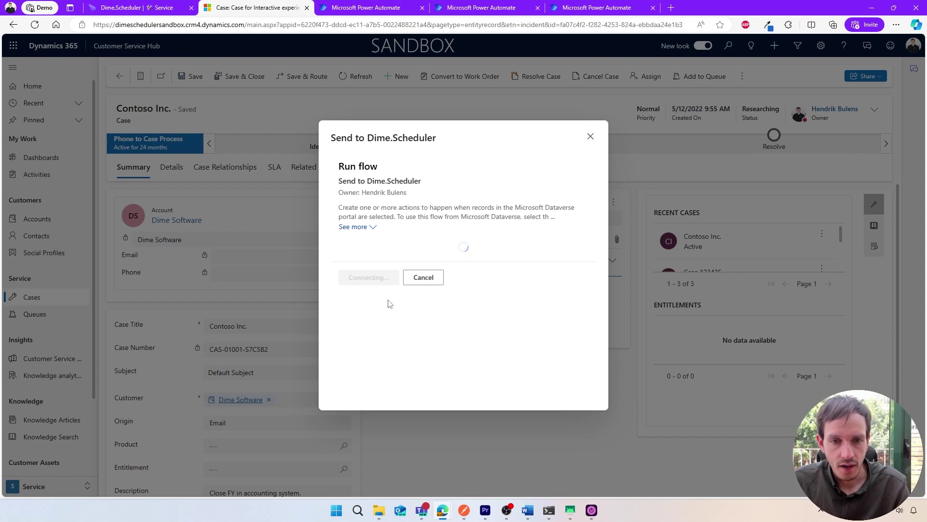
{"action": "left_click", "coordinate": [384, 303]}
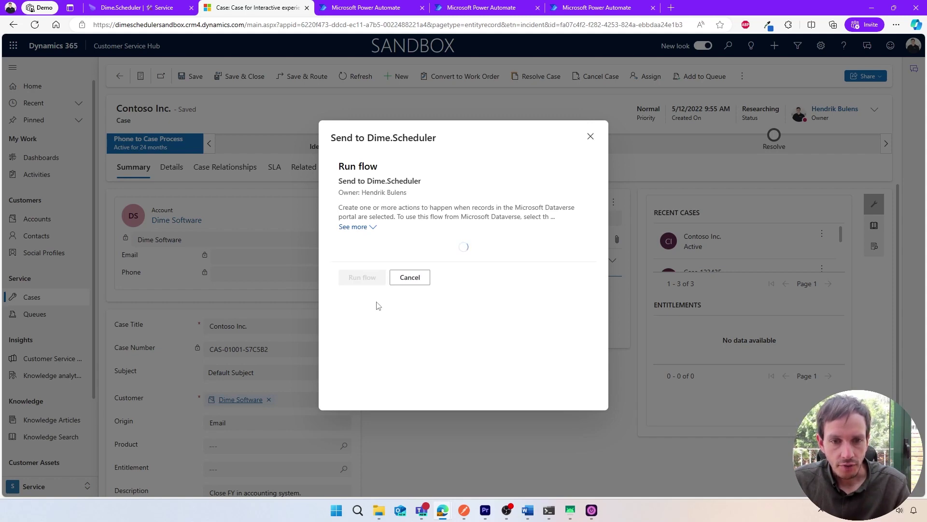
{"action": "left_click", "coordinate": [363, 256]}
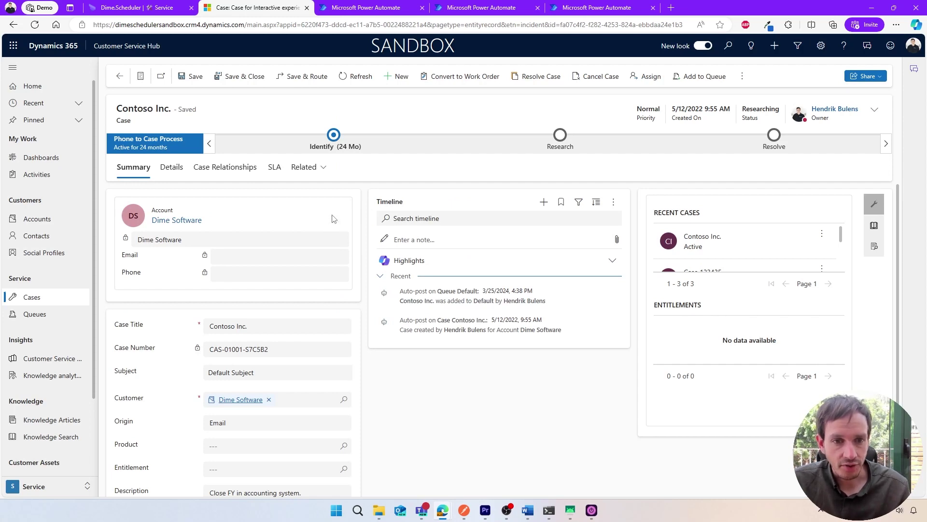
- Confirm CAS-01001 is in Dime.Scheduler's Open Tasks, then return to the Contoso Inc. case
{"action": "left_click", "coordinate": [153, 9]}
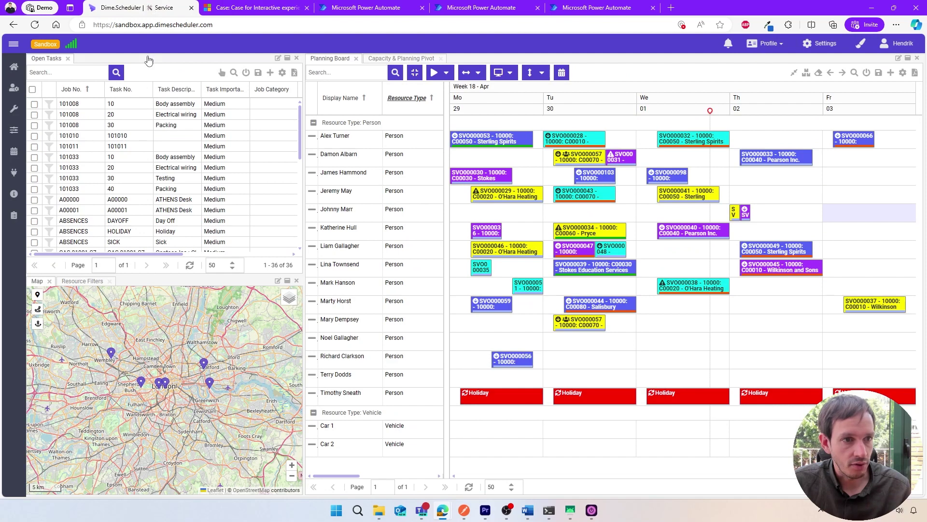
{"action": "scroll", "coordinate": [149, 125], "scroll_direction": "down", "scroll_amount": 3}
{"action": "scroll", "coordinate": [147, 125], "scroll_direction": "up", "scroll_amount": 2}
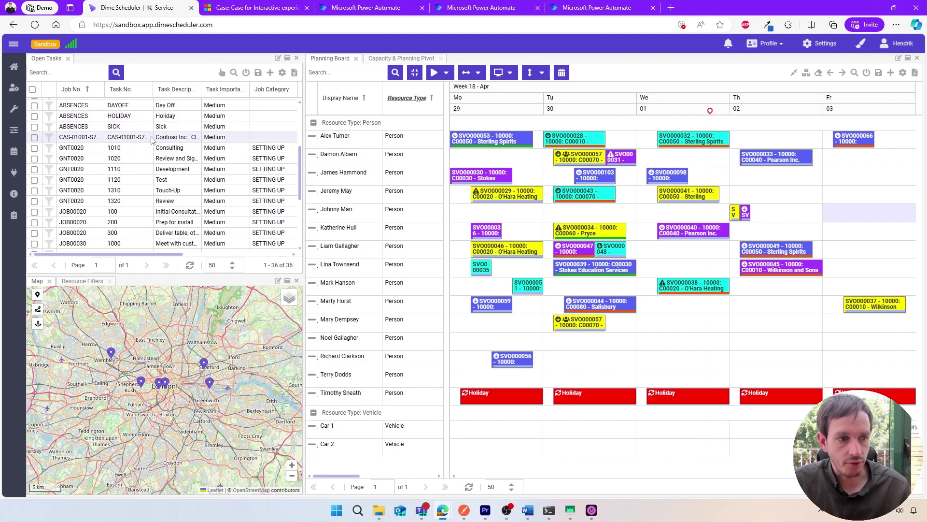
{"action": "left_click", "coordinate": [150, 139]}
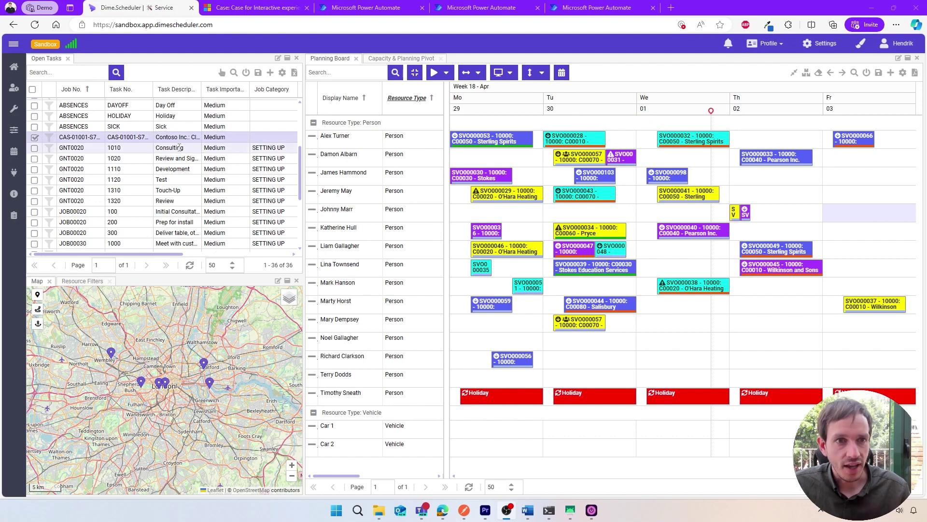
{"action": "left_click", "coordinate": [269, 9]}
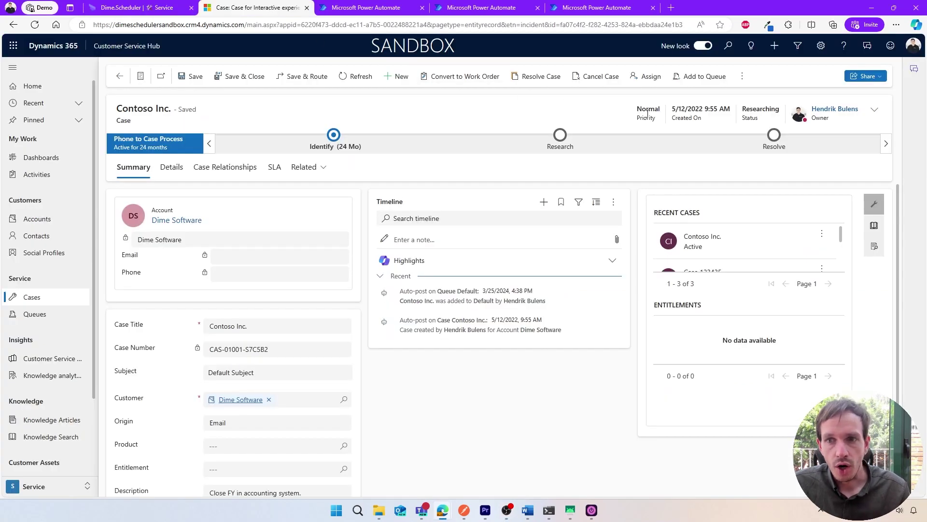
- Open the Send to Dime.Scheduler flow from the case's Flow menu in Power Automate
{"action": "left_click", "coordinate": [738, 80]}
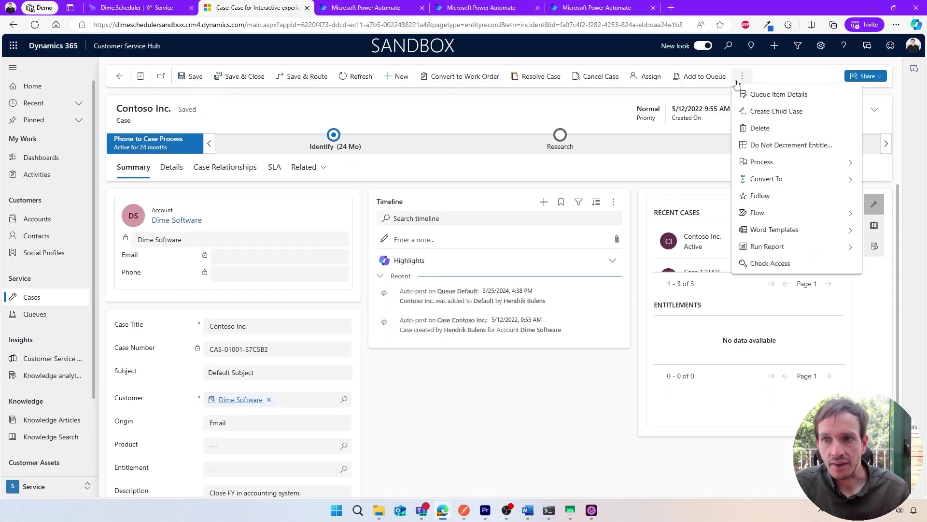
{"action": "left_click", "coordinate": [758, 212]}
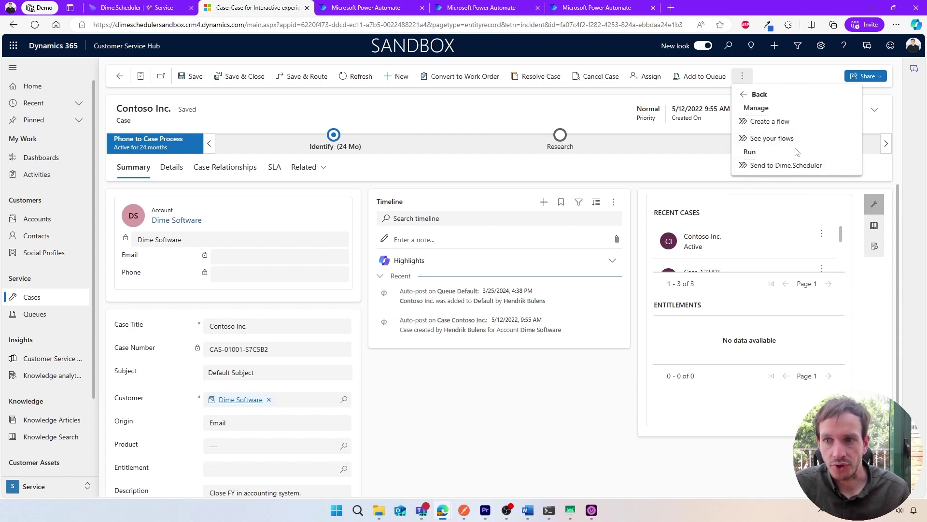
{"action": "left_click", "coordinate": [366, 8]}
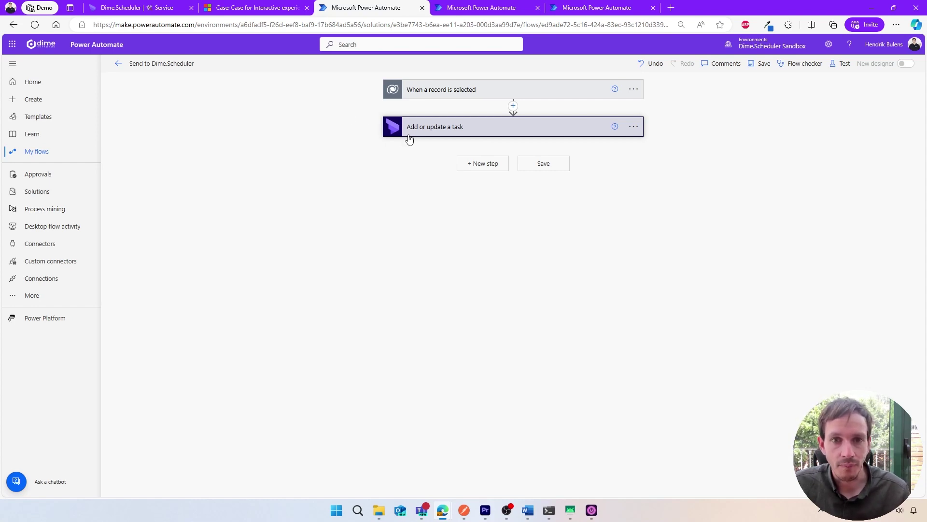
- Inspect the Add or update a task mappings, then plan CAS-01001 for Johnny Marr on Thursday 02
{"action": "left_click", "coordinate": [389, 135]}
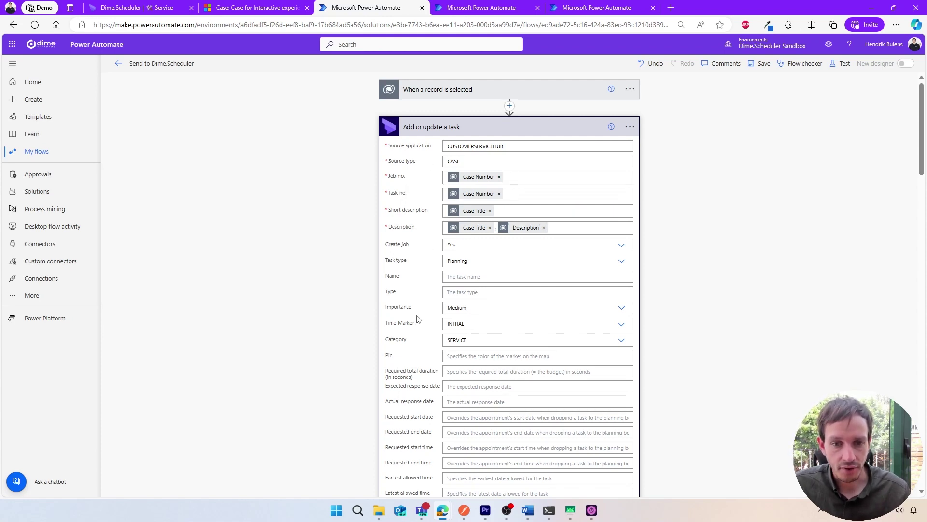
{"action": "left_click", "coordinate": [174, 9]}
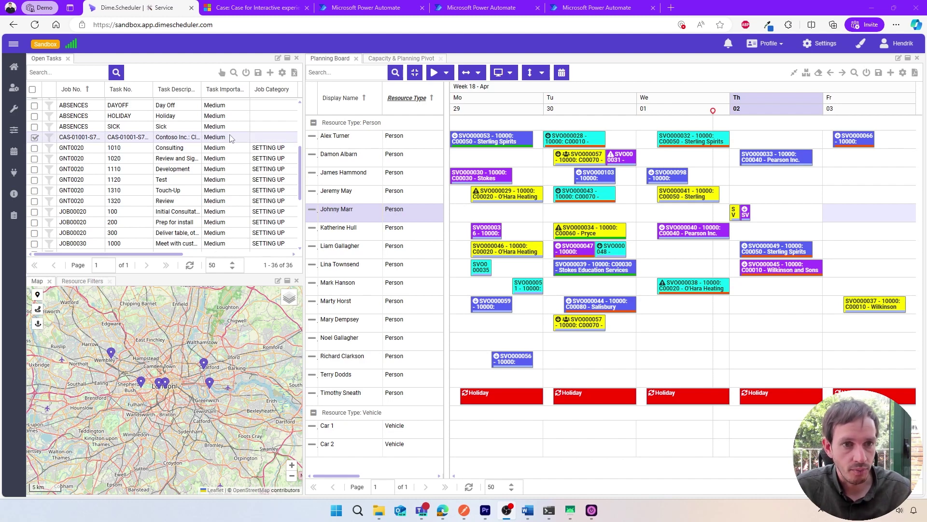
{"action": "left_click_drag", "start_coordinate": [231, 139], "coordinate": [752, 217]}
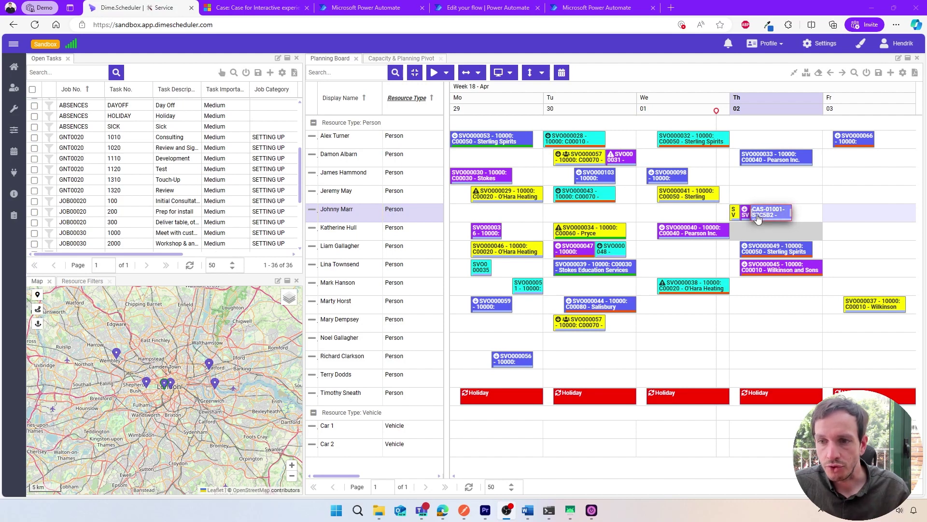
- Open the CAS-01001 appointment's details page from its context menu
{"action": "right_click", "coordinate": [758, 216]}
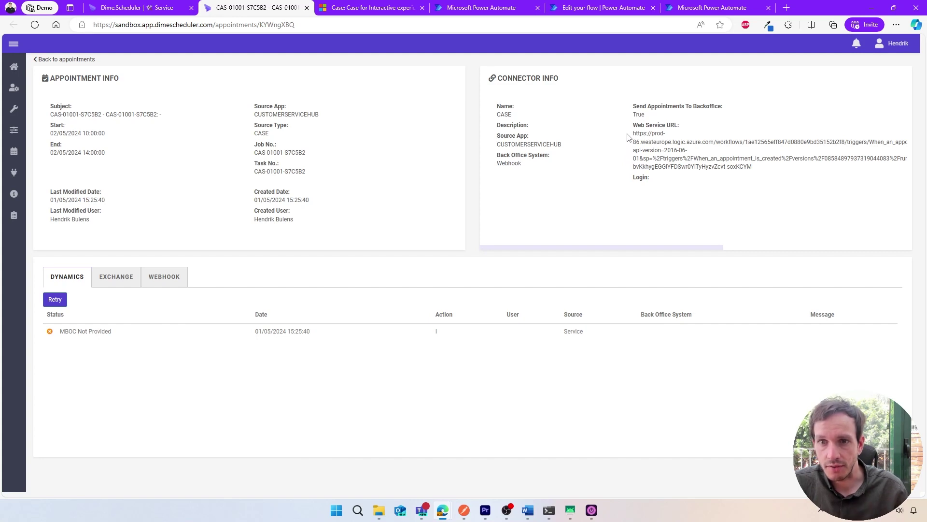
- Bring up the Update case (task) flow in the Power Automate editor
{"action": "left_click", "coordinate": [593, 9]}
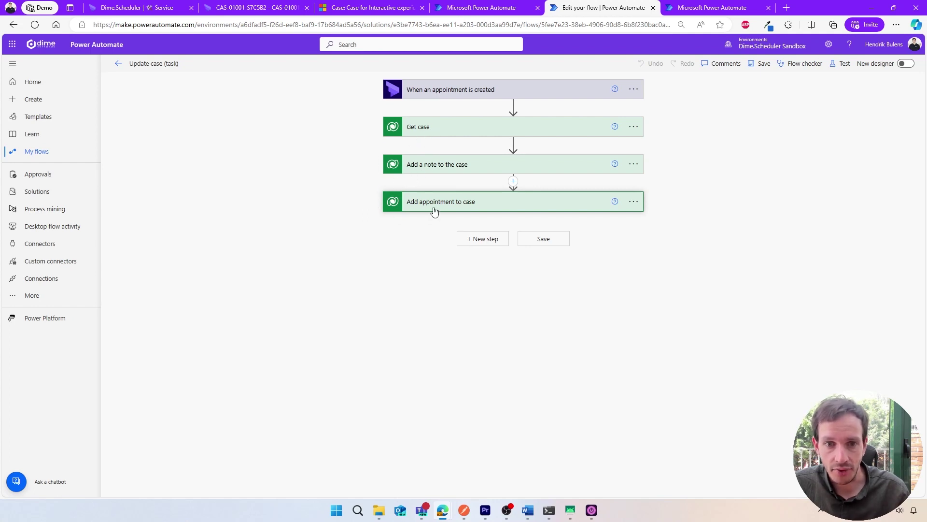
- Expand the Get case, Add a note and Add appointment to case cards, then return to the case
{"action": "left_click", "coordinate": [421, 129]}
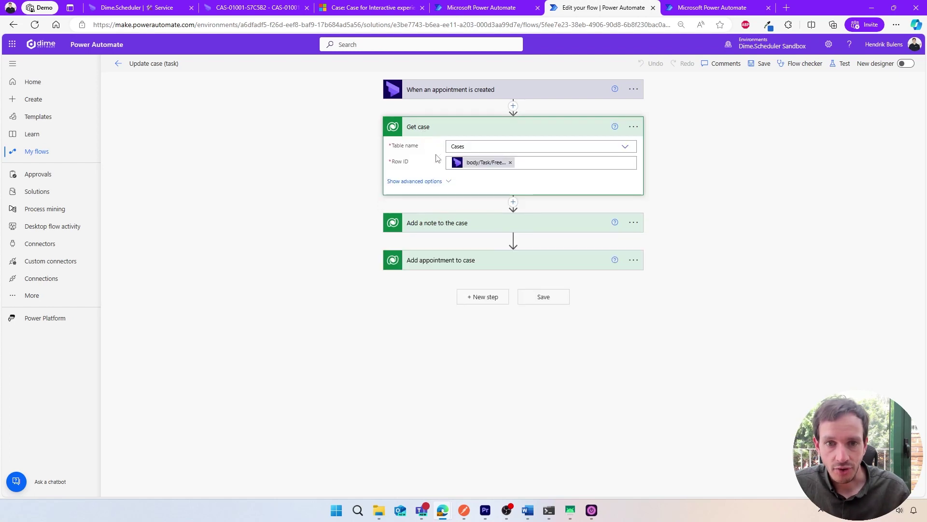
{"action": "left_click", "coordinate": [432, 222]}
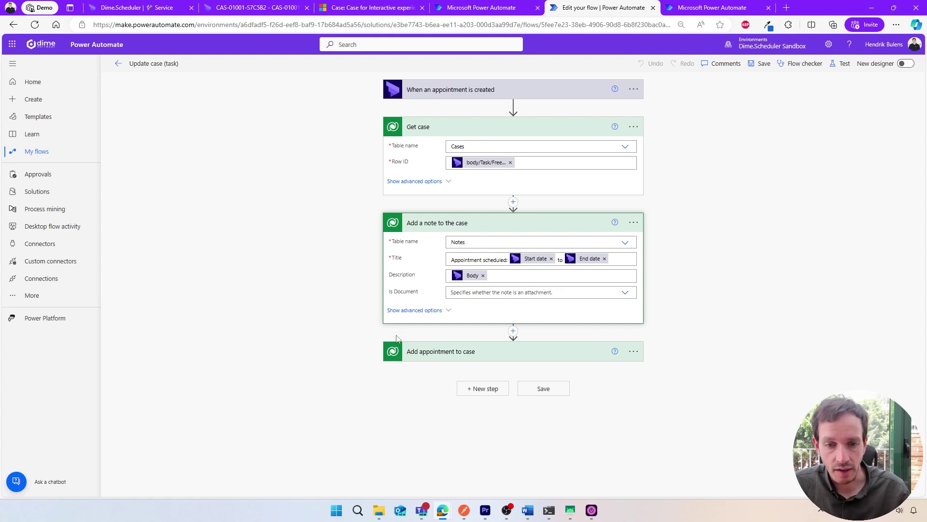
{"action": "left_click", "coordinate": [410, 349]}
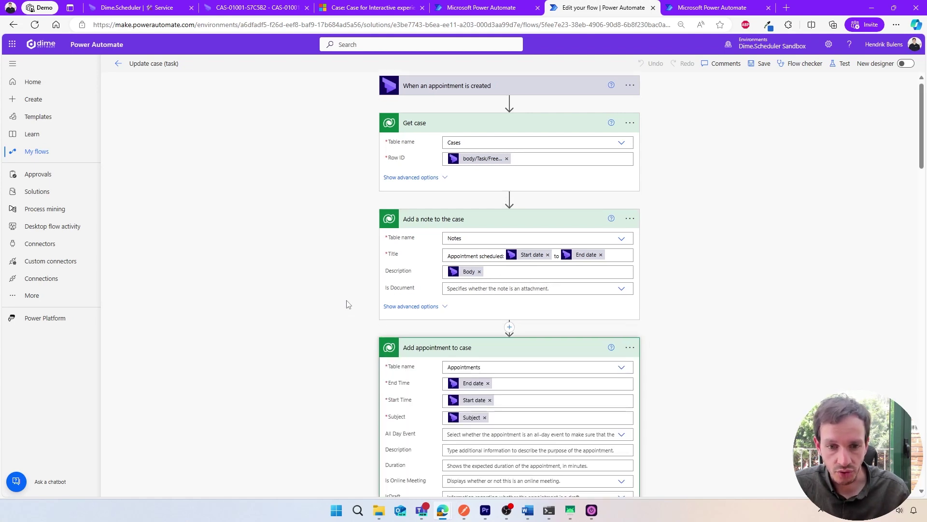
{"action": "scroll", "coordinate": [346, 304], "scroll_direction": "down", "scroll_amount": 3}
{"action": "scroll", "coordinate": [346, 304], "scroll_direction": "down", "scroll_amount": 1}
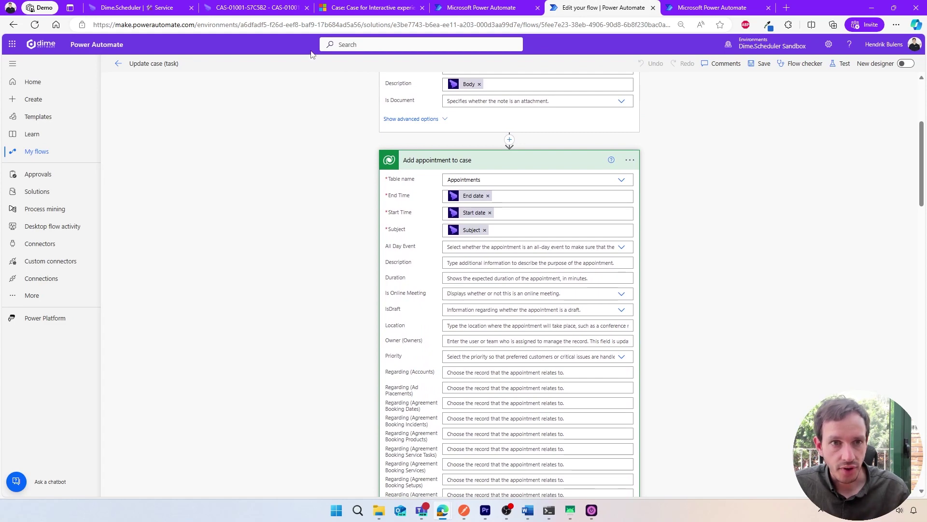
{"action": "left_click", "coordinate": [340, 11]}
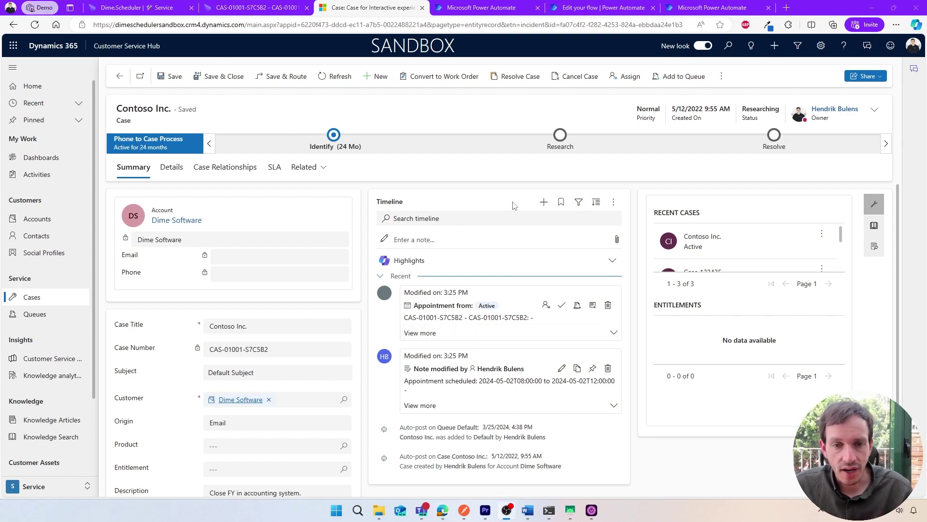
- Start a Quick Create: Task from the Contoso Inc. case timeline's + menu
{"action": "left_click", "coordinate": [544, 202]}
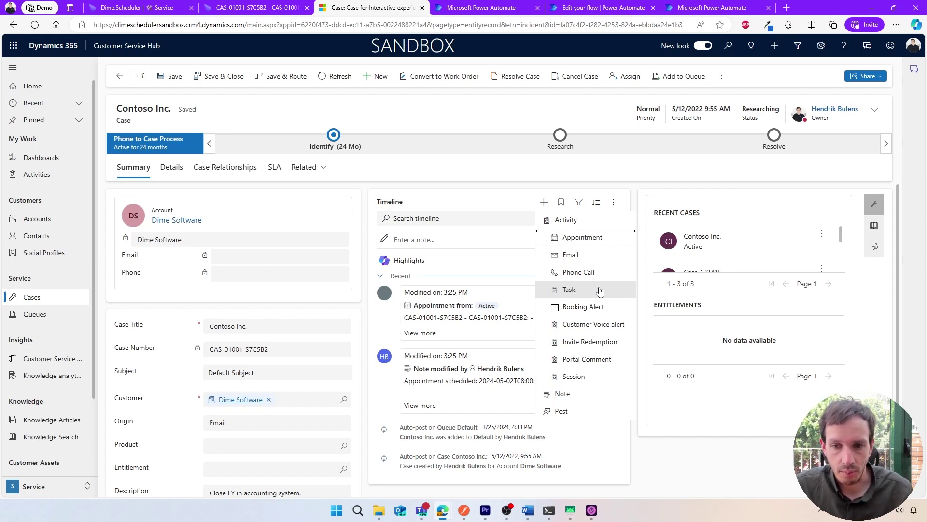
{"action": "left_click", "coordinate": [601, 290]}
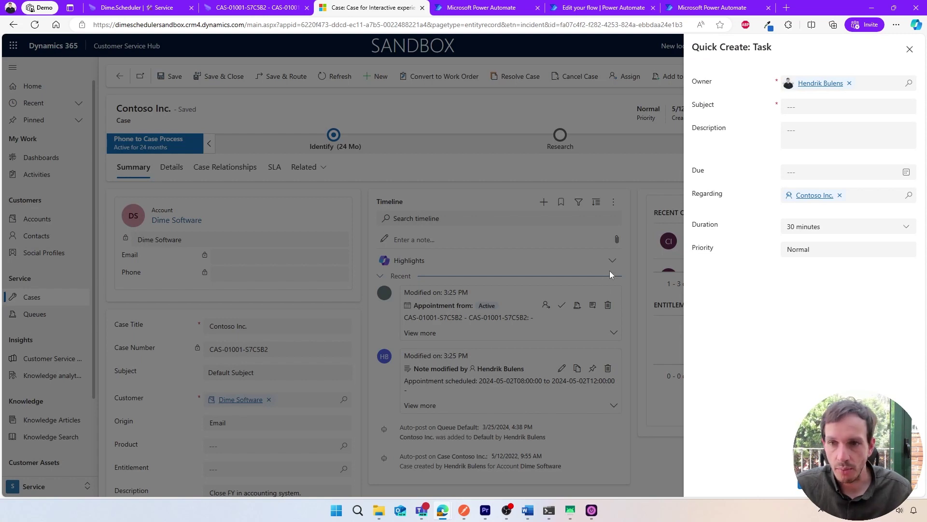
- Save a new task 'Close FY in accounting system.' on the Contoso Inc. case, then bring up the Send case task flow
{"action": "left_click", "coordinate": [792, 108]}
{"action": "type", "text": "Close FY in accounting system."}
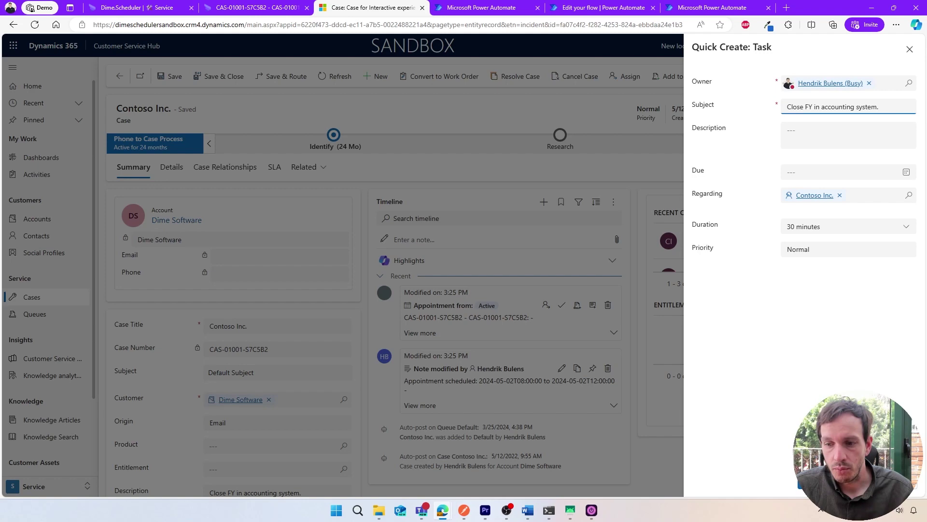
{"action": "key", "text": "ctrl+s"}
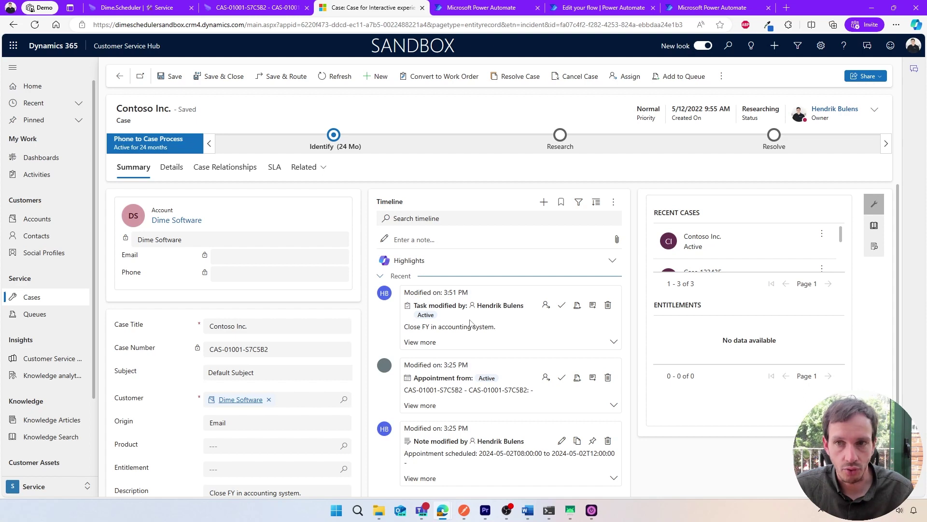
{"action": "left_click", "coordinate": [695, 8]}
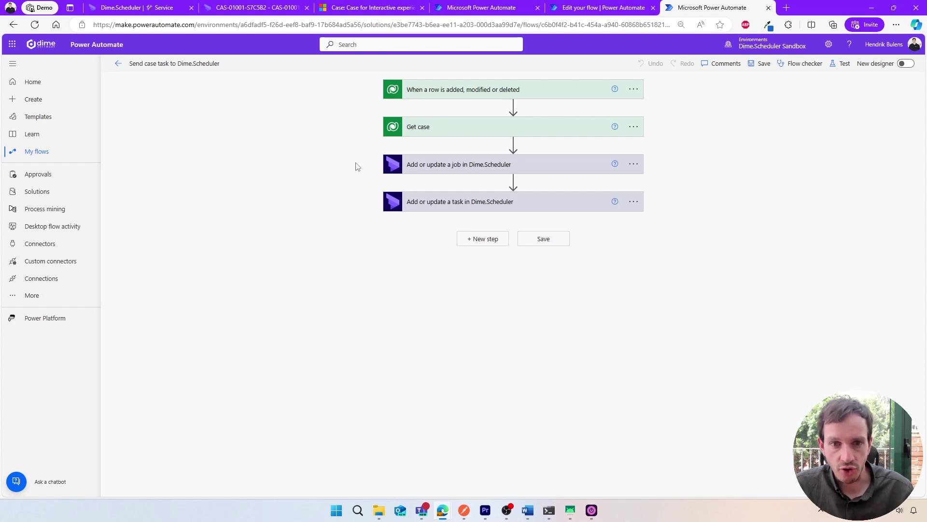
- Expand the 'Add or update a task in Dime.Scheduler' step to reveal its CASETASK, Job no. and Task no. mappings
{"action": "left_click", "coordinate": [442, 206]}
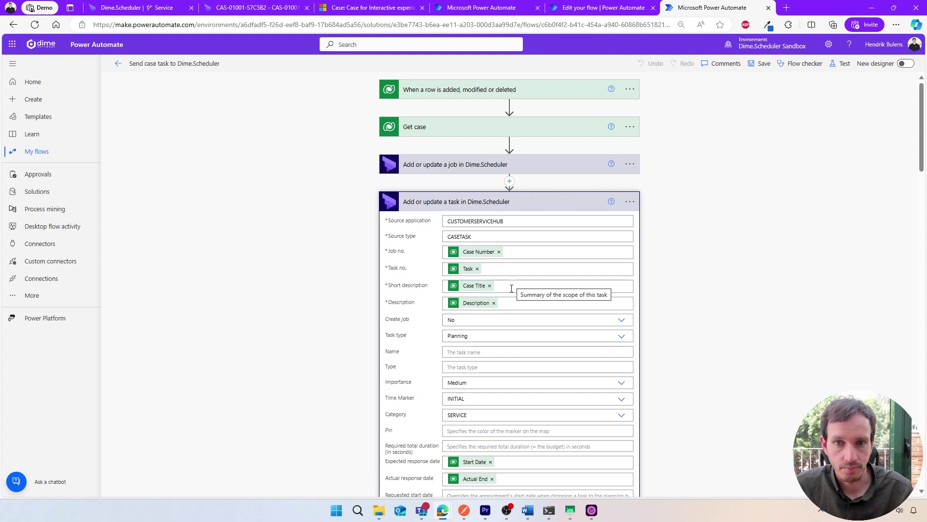
- Plan the CAS-01001-S7C5B2 task on Friday 03 in Dime.Scheduler, then go back to the Contoso Inc. case
{"action": "left_click", "coordinate": [145, 8]}
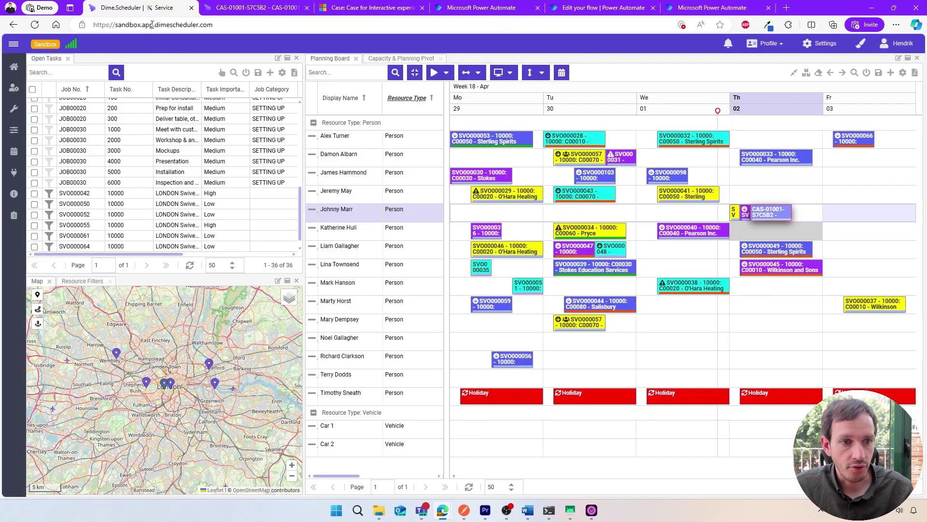
{"action": "scroll", "coordinate": [79, 172], "scroll_direction": "up", "scroll_amount": 5}
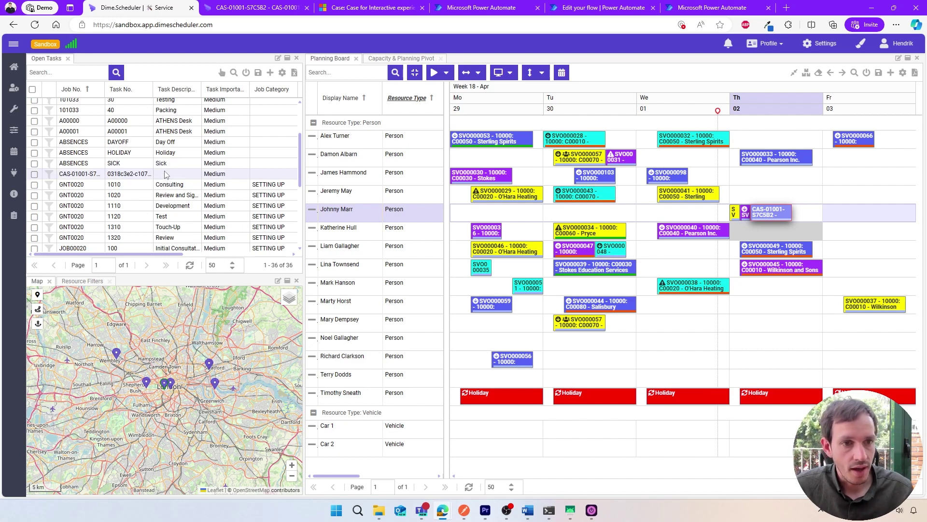
{"action": "left_click_drag", "start_coordinate": [164, 179], "coordinate": [825, 211]}
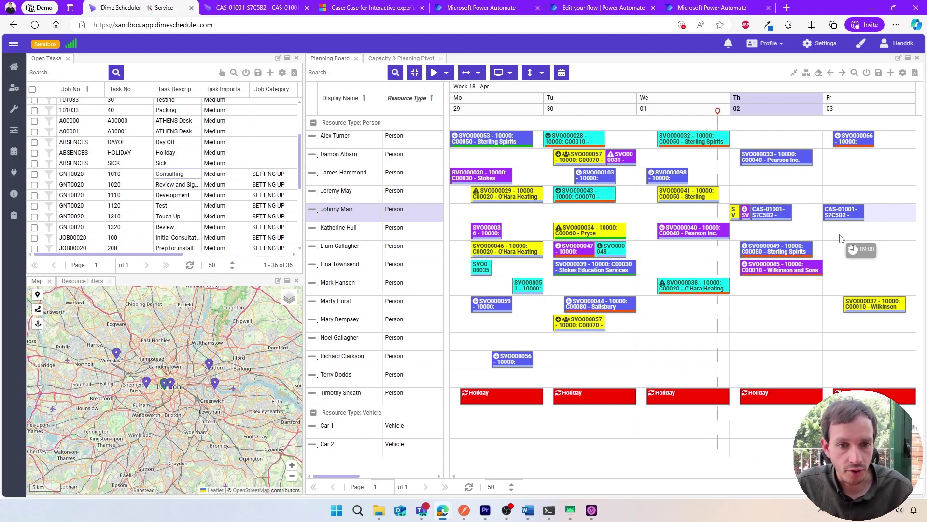
{"action": "left_click", "coordinate": [364, 10]}
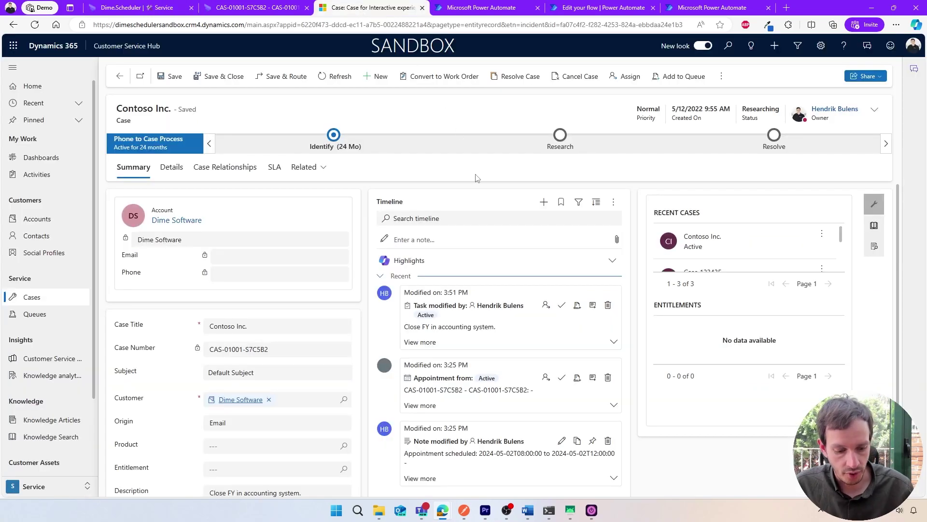
{"action": "key", "text": "F5"}
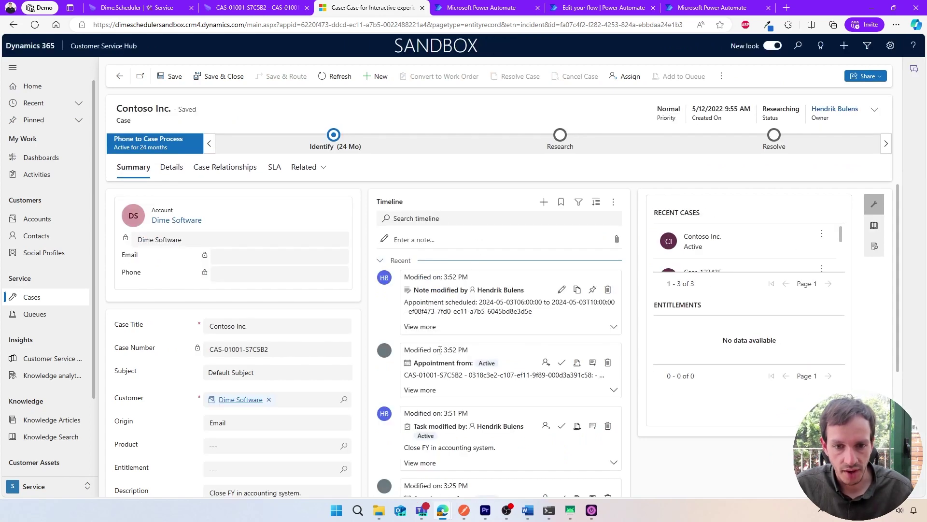
{"action": "scroll", "coordinate": [439, 346], "scroll_direction": "down", "scroll_amount": 1}
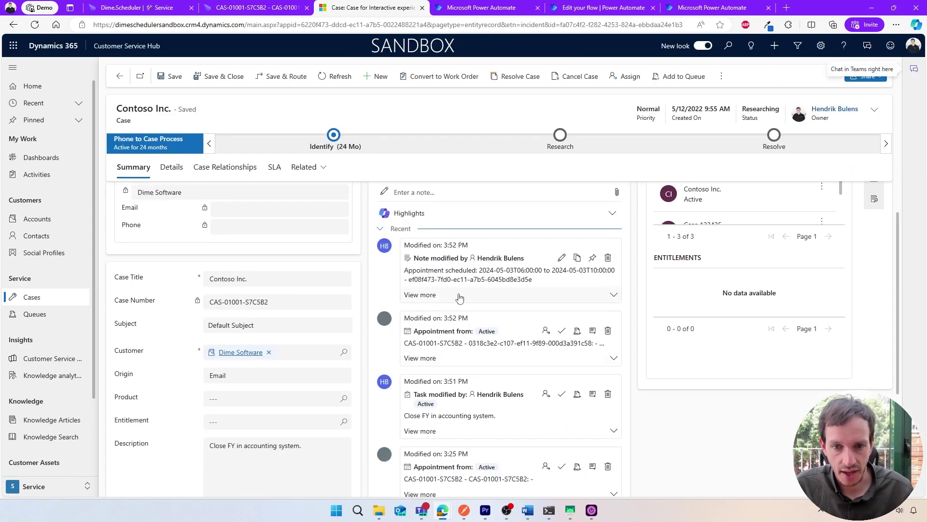